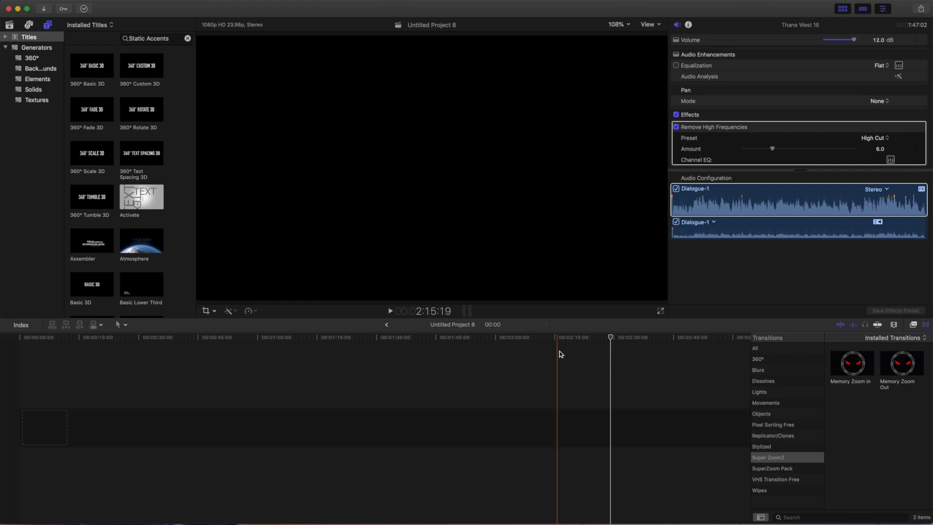
# Add the cybersecurity-background file from Downloads at the start of the timeline, accepting 1080p HD, 1920x1080, 23.98p project settings.
pyautogui.moveTo(611, 338); pyautogui.dragTo(17, 323)
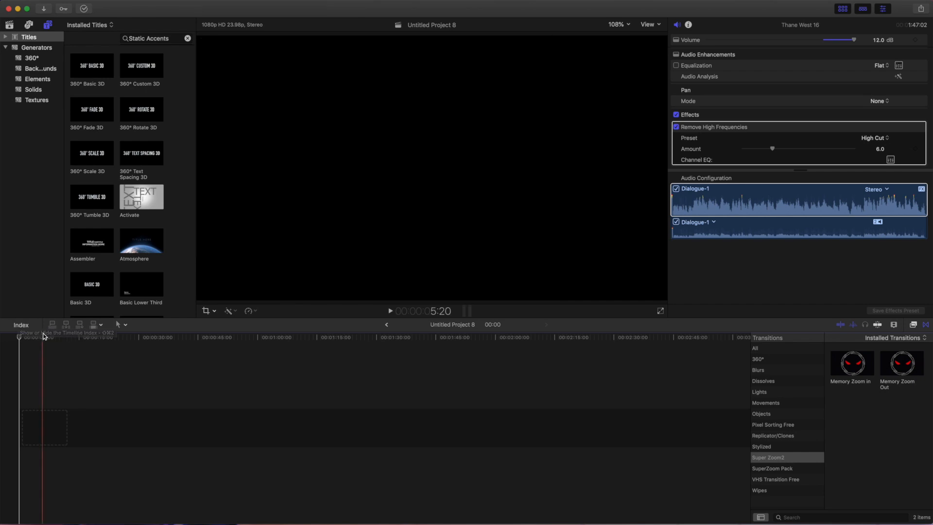
pyautogui.moveTo(892, 523)
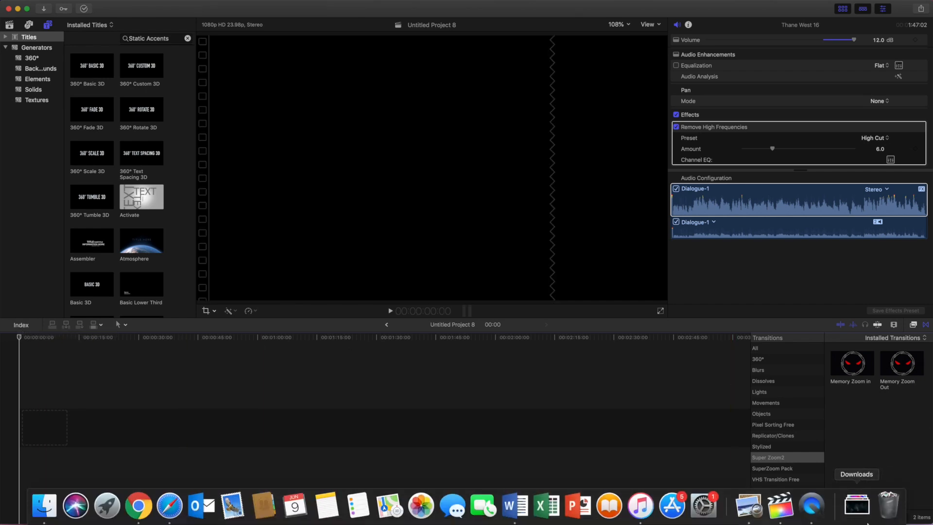
pyautogui.click(859, 508)
pyautogui.moveTo(858, 464); pyautogui.dragTo(223, 415)
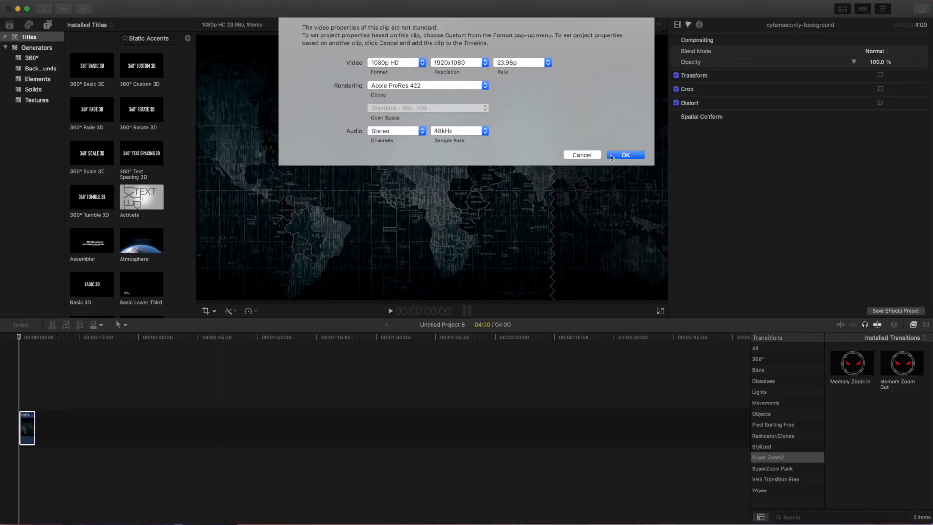
pyautogui.click(626, 136)
# Extend the cybersecurity-background clip to about 1 minute 24 seconds.
pyautogui.click(34, 427)
pyautogui.moveTo(34, 428); pyautogui.dragTo(354, 433)
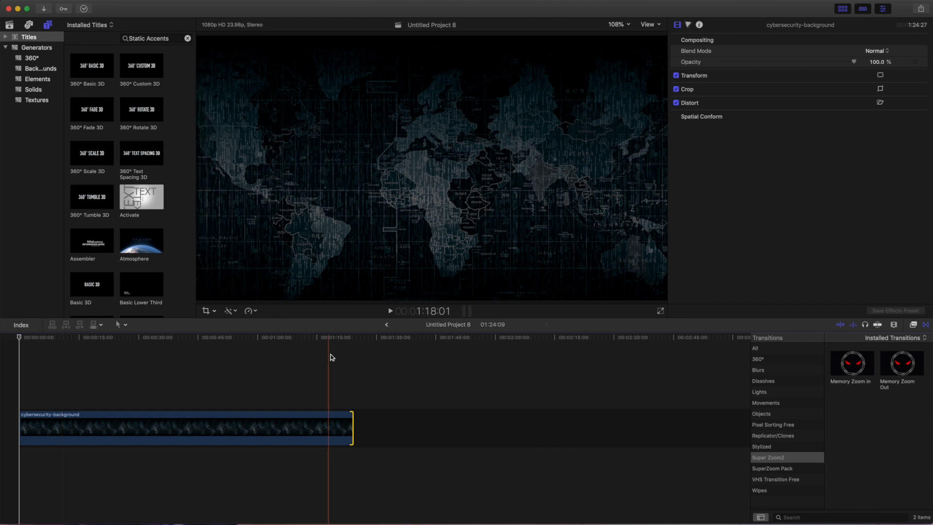
pyautogui.click(108, 438)
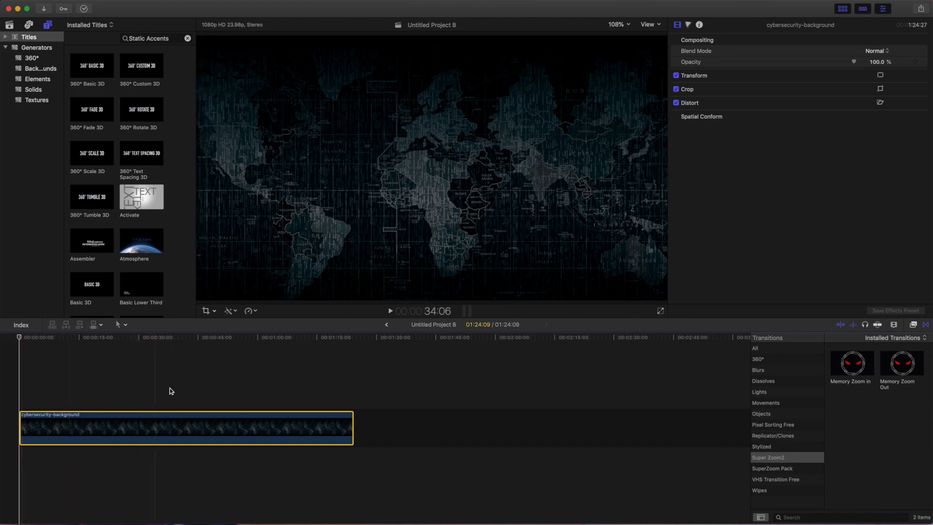
# Insert a Basic Title before the background clip and connect a second Basic Title above it, extended to about 37 seconds.
pyautogui.scroll(-5, 91, 146)
pyautogui.click(88, 205)
pyautogui.moveTo(94, 199); pyautogui.dragTo(19, 424)
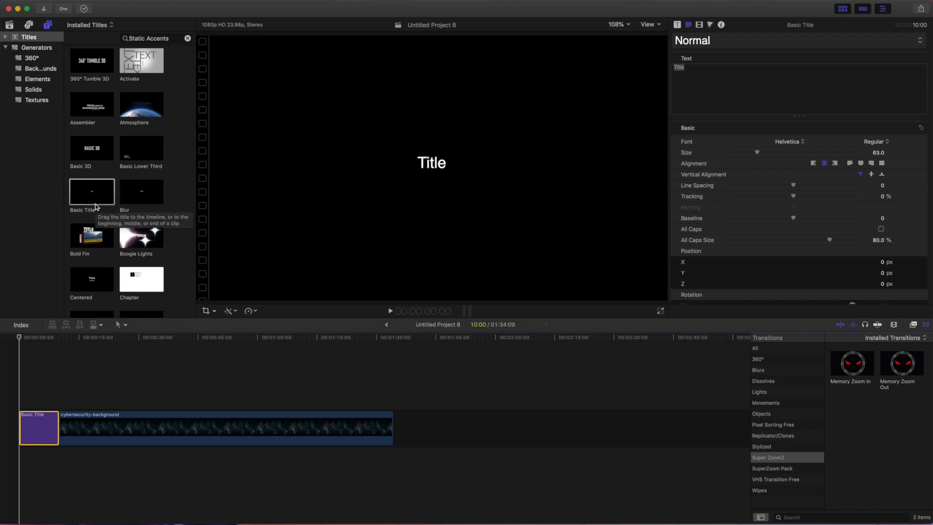
pyautogui.moveTo(89, 194); pyautogui.dragTo(165, 403)
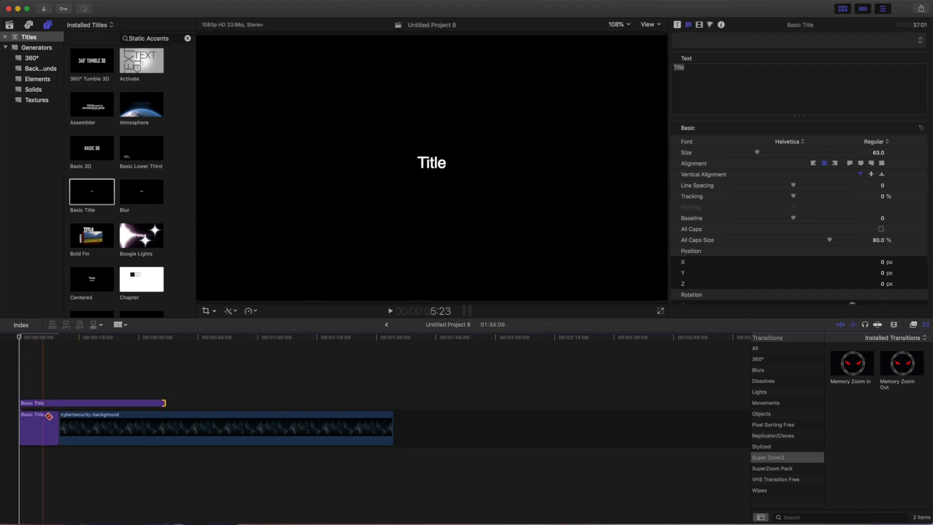
# Set the text of the connected upper title to "iTech Everthing".
pyautogui.press('a')
pyautogui.click(74, 403)
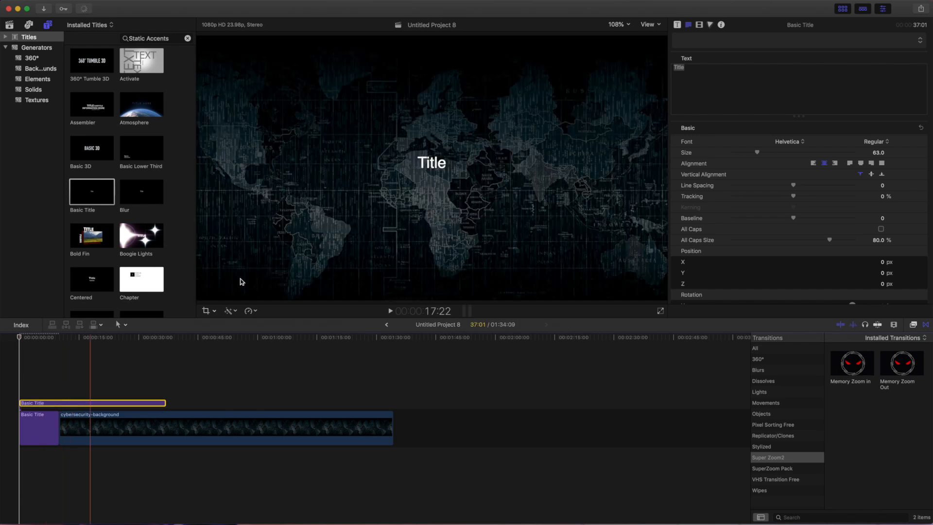
pyautogui.click(722, 76)
pyautogui.write('iTech ev')
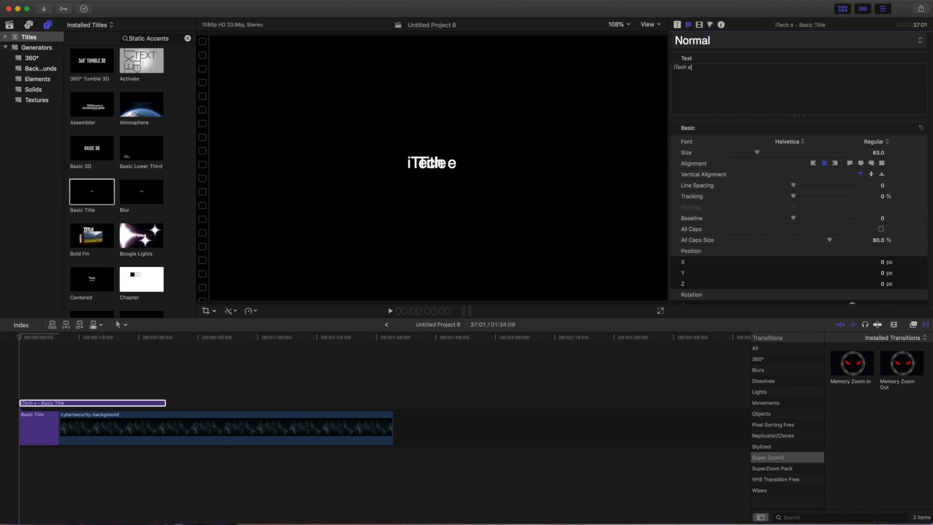
pyautogui.press('BackSpace')
pyautogui.press('BackSpace')
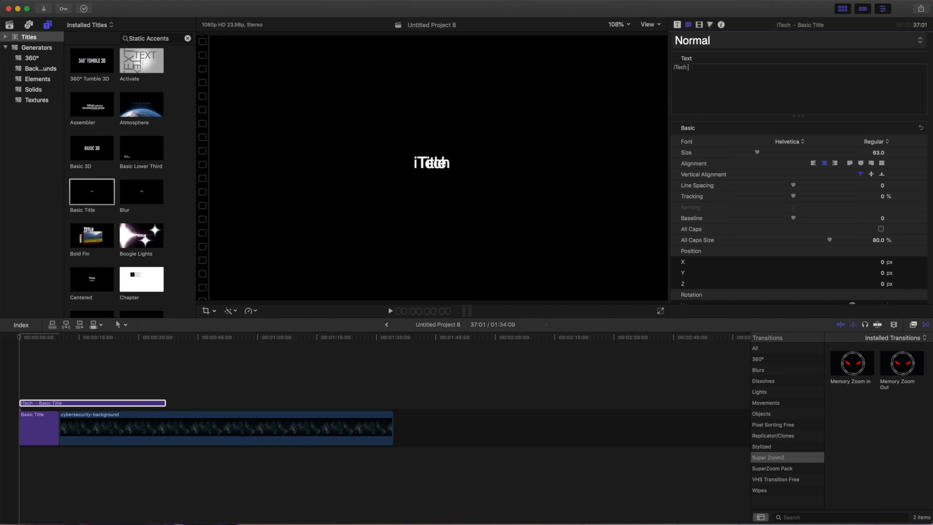
pyautogui.write('Eve')
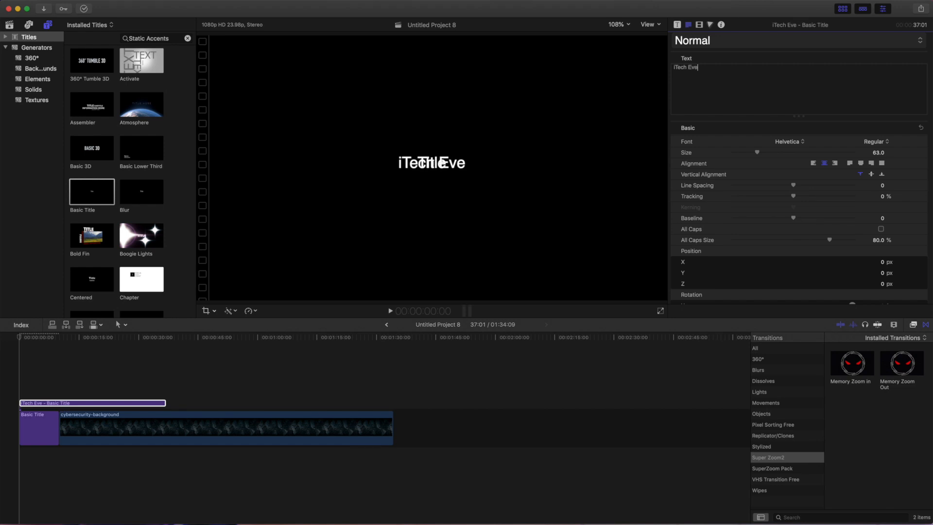
pyautogui.write('rthing')
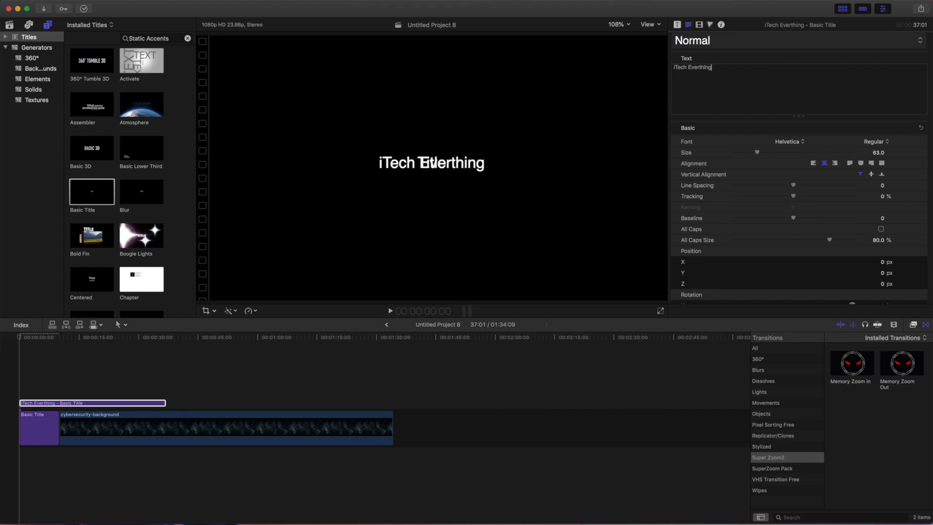
# Clear the text of the Basic Title in the primary storyline and return the playhead to the project start.
pyautogui.click(32, 428)
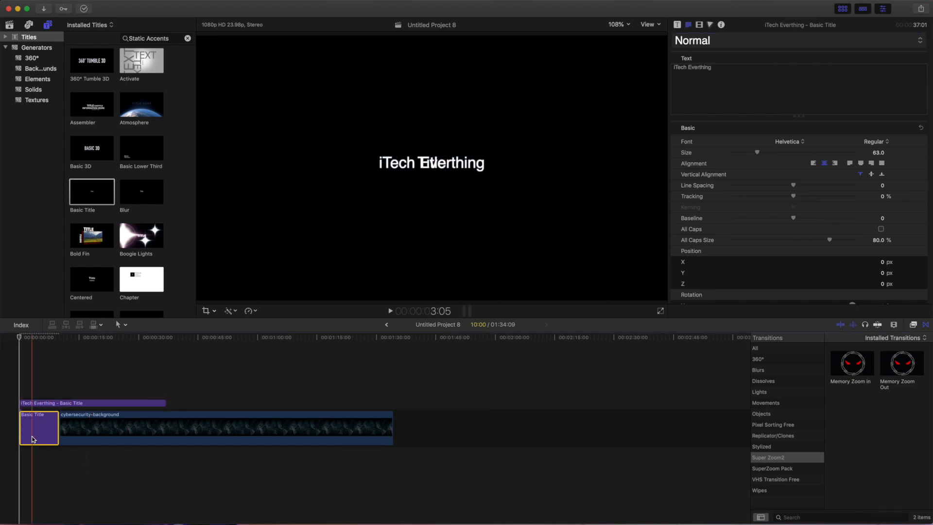
pyautogui.click(708, 68)
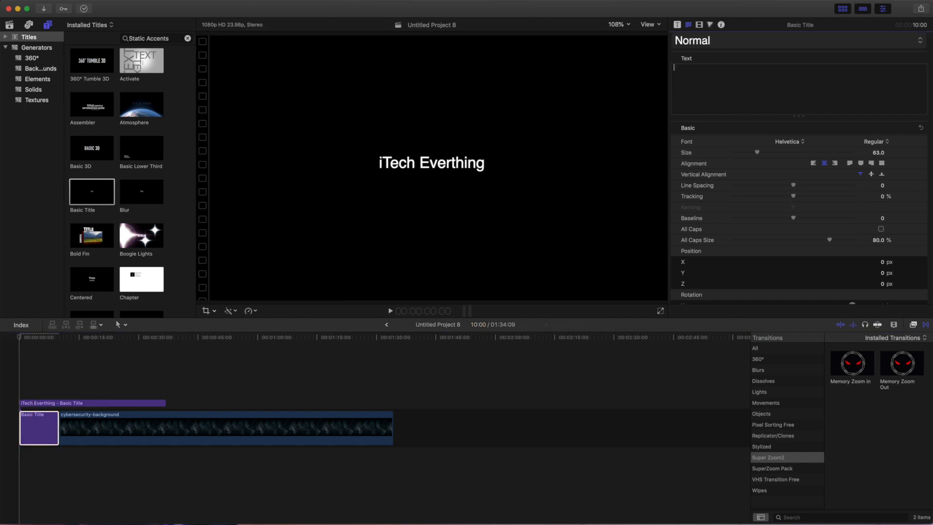
pyautogui.click(329, 328)
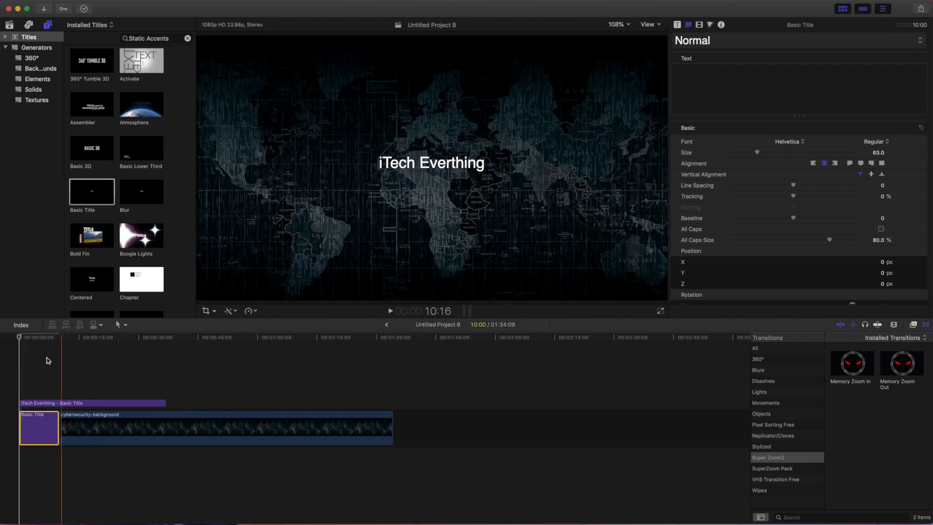
pyautogui.click(31, 343)
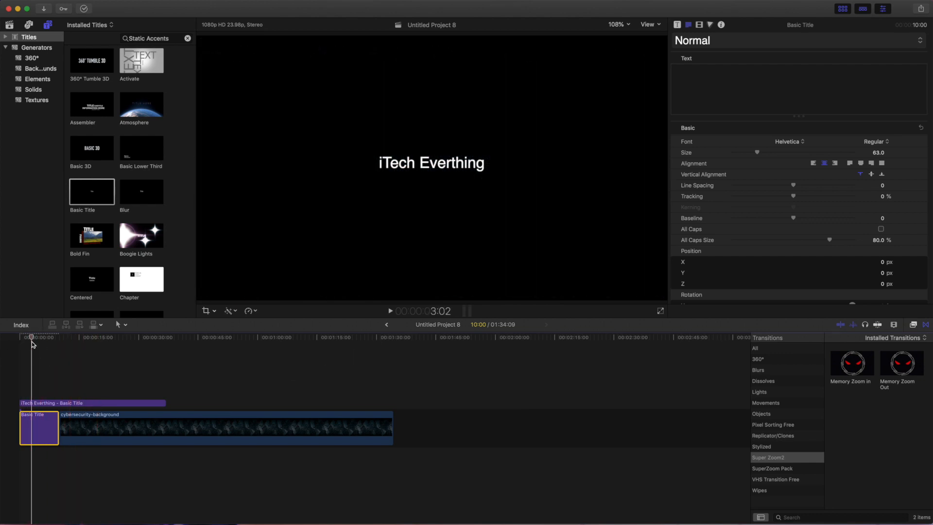
pyautogui.click(8, 345)
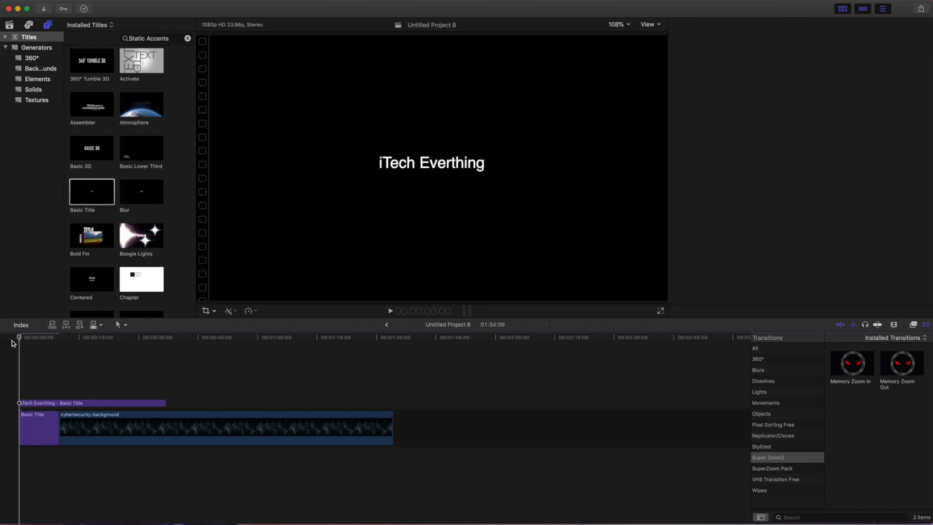
pyautogui.click(159, 350)
pyautogui.moveTo(159, 350); pyautogui.dragTo(3, 372)
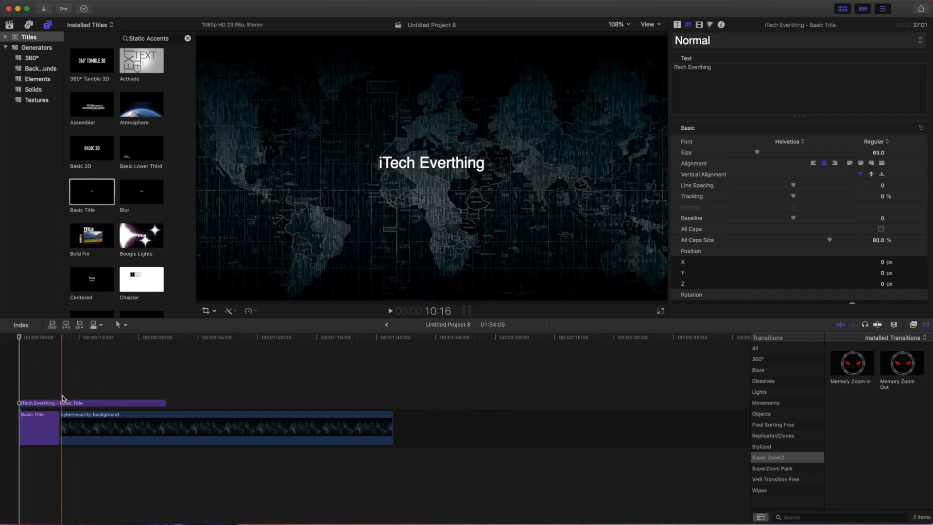
# Cut the connected iTech Everthing title at about 5 seconds and about 10 seconds with the Blade tool.
pyautogui.press('b')
pyautogui.click(39, 403)
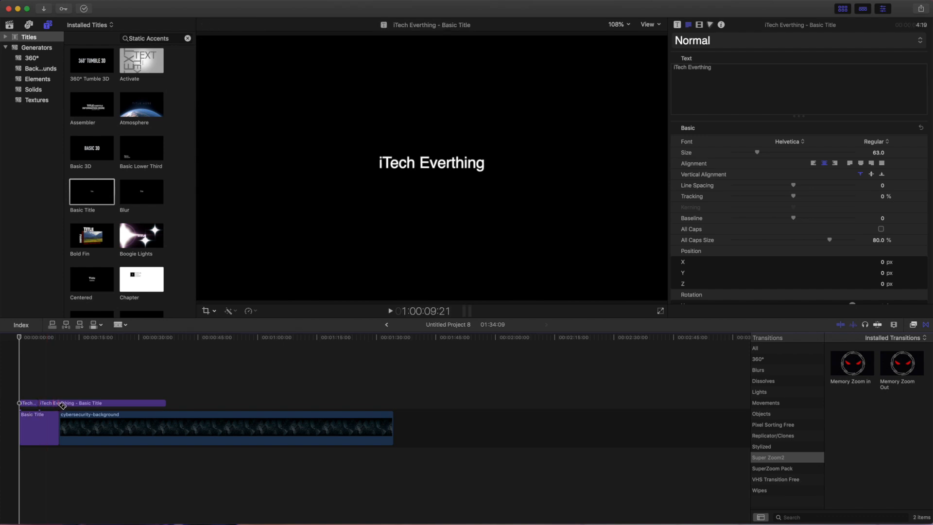
pyautogui.click(59, 403)
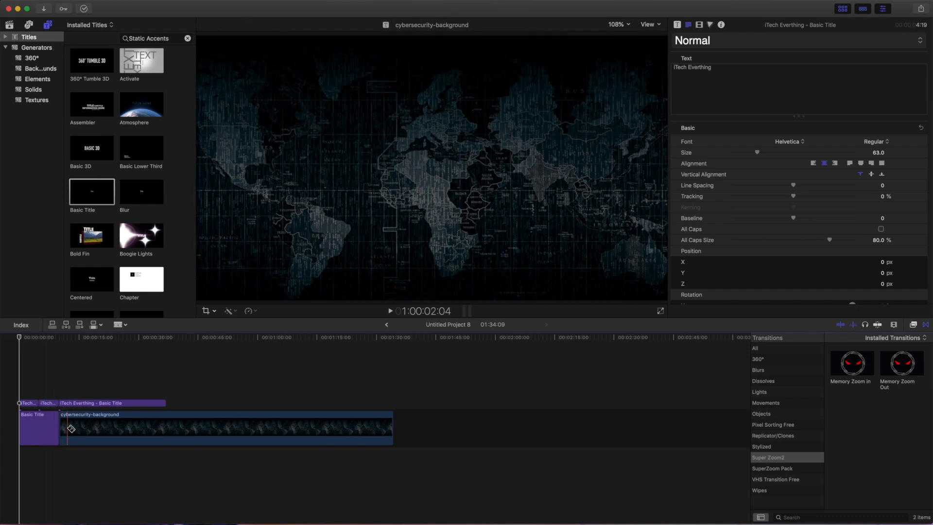
pyautogui.press('a')
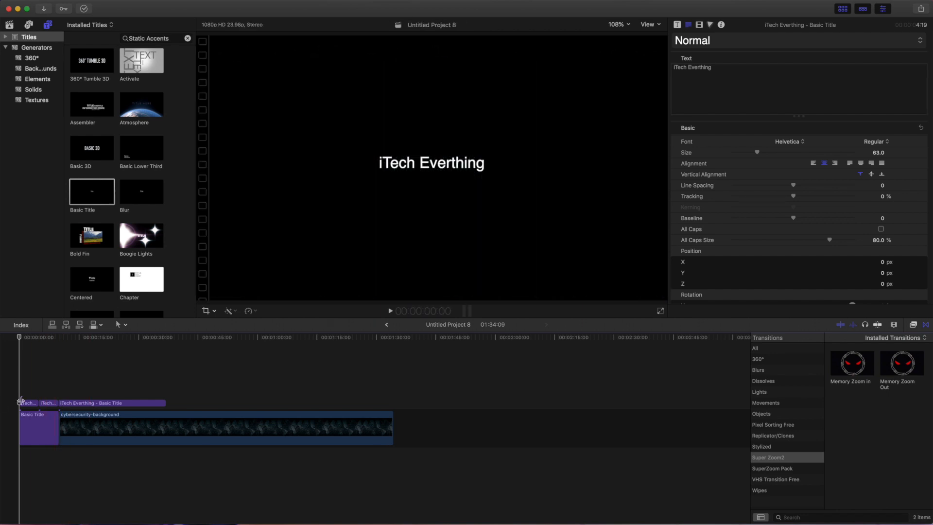
# Apply the Draw Mask effect to the middle segment of the connected iTech Everthing title.
pyautogui.click(50, 404)
pyautogui.press('z')
pyautogui.click(130, 417)
pyautogui.click(102, 427)
pyautogui.hscroll(-10, 106, 428)
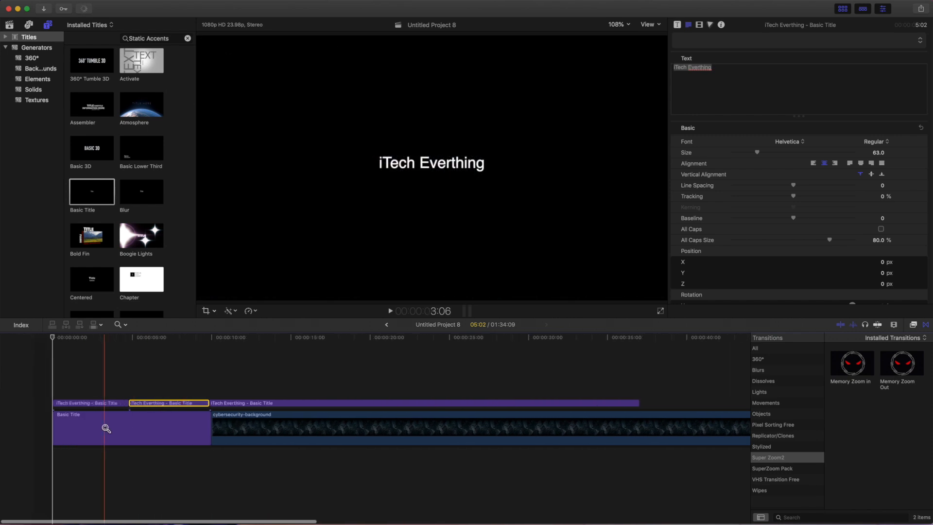
pyautogui.press('a')
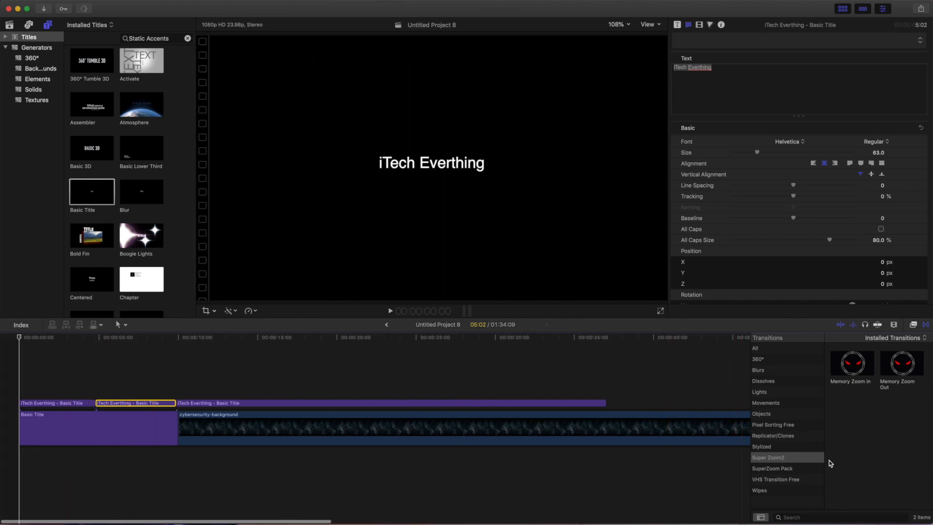
pyautogui.click(913, 324)
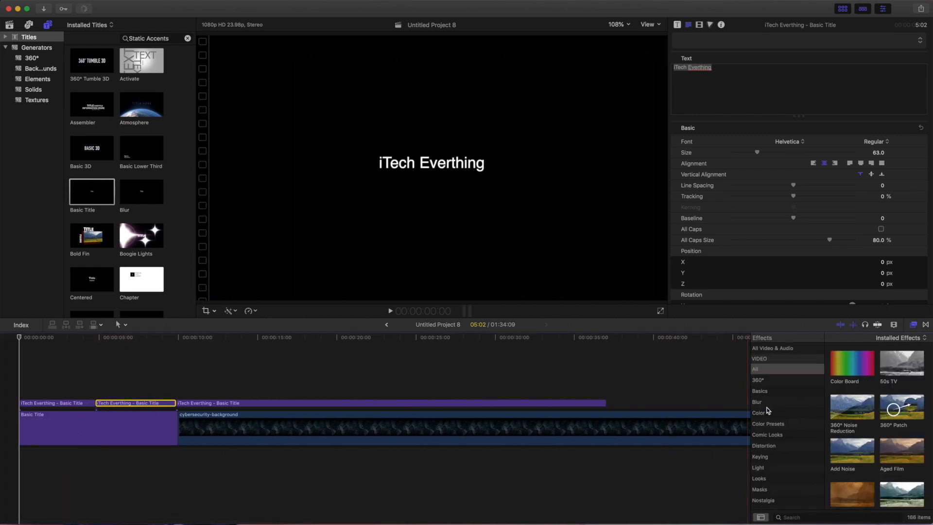
pyautogui.click(759, 490)
pyautogui.moveTo(852, 362); pyautogui.dragTo(148, 404)
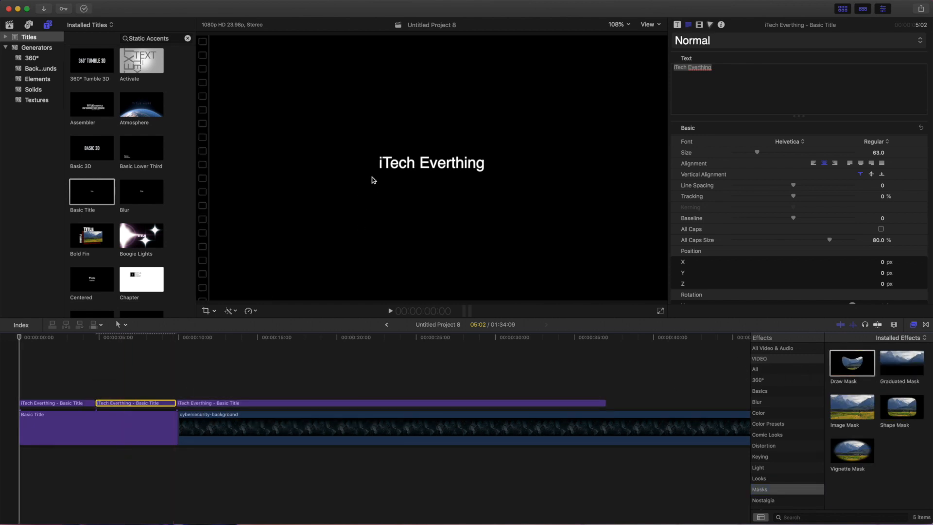
# Draw a rough mask outline around the iTech Everthing text and place the playhead within the middle title segment.
pyautogui.click(384, 153)
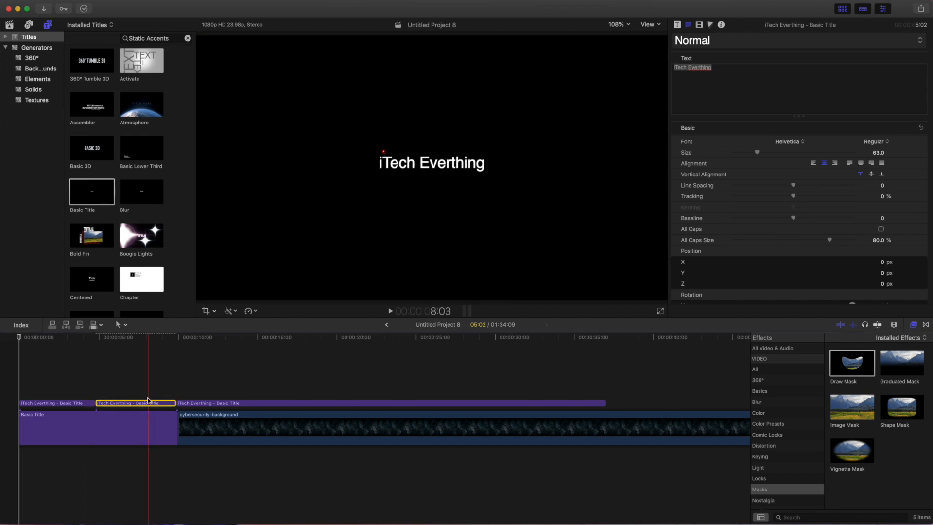
pyautogui.click(376, 159)
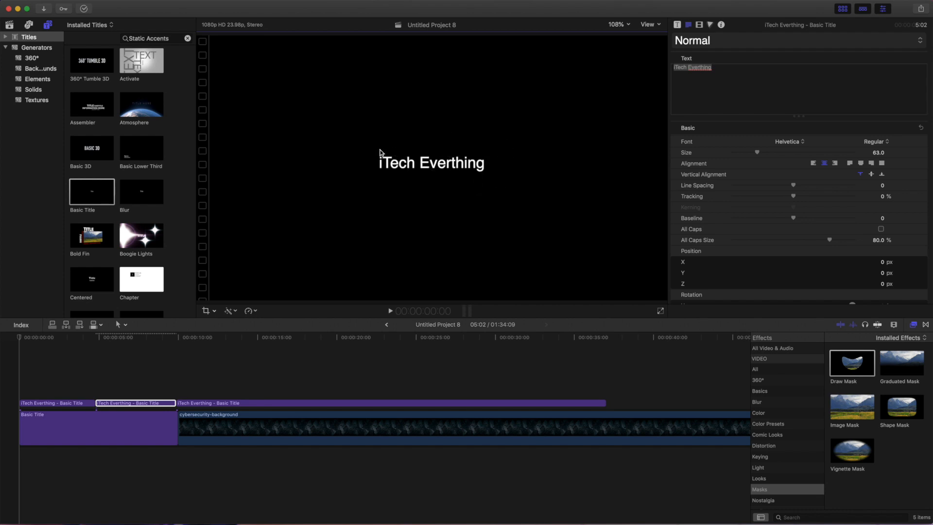
pyautogui.click(135, 377)
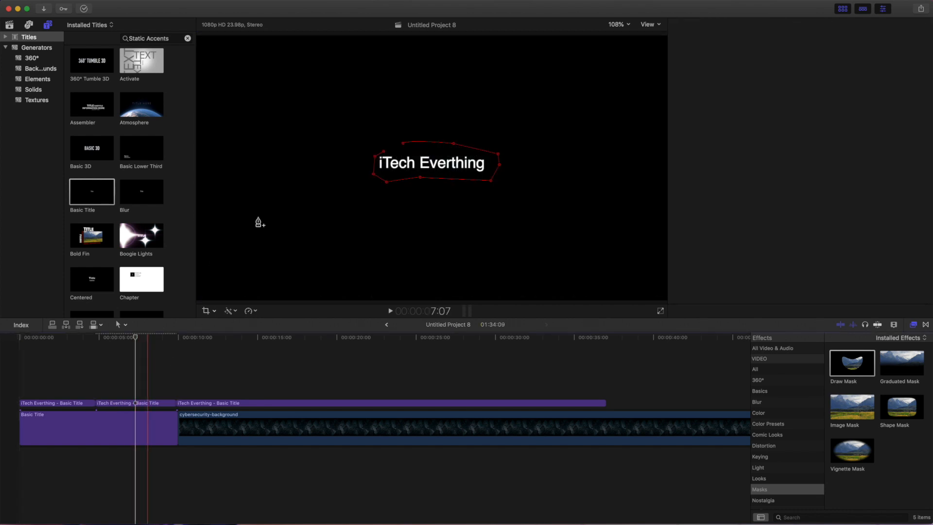
# Tighten the mask by moving its control points close to the edges of the iTech Everthing text.
pyautogui.moveTo(405, 143); pyautogui.dragTo(419, 156)
pyautogui.moveTo(498, 156); pyautogui.dragTo(485, 173)
pyautogui.moveTo(422, 180); pyautogui.dragTo(481, 172)
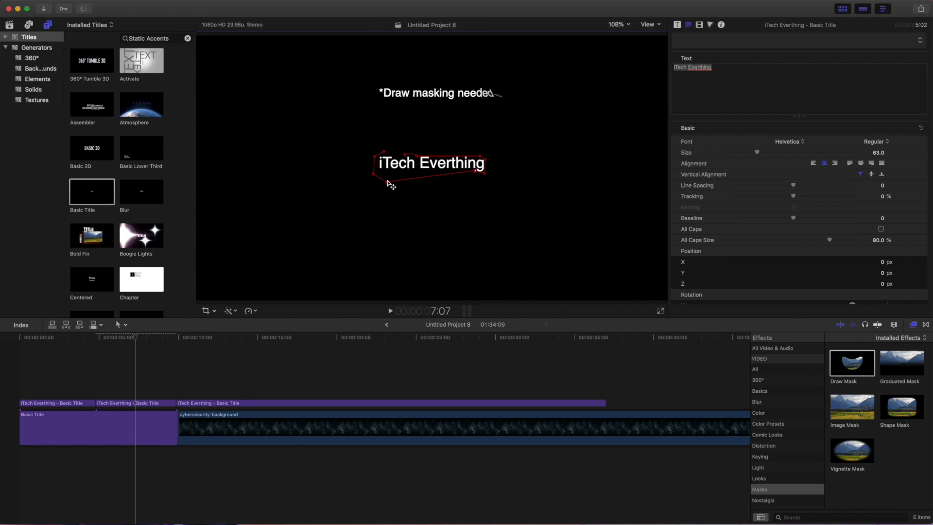
pyautogui.moveTo(386, 183); pyautogui.dragTo(378, 157)
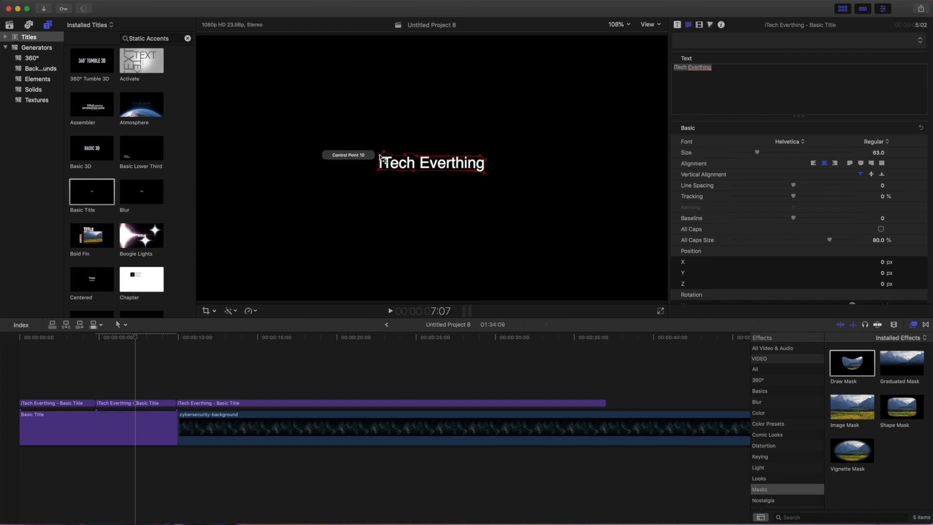
pyautogui.moveTo(381, 156); pyautogui.dragTo(378, 158)
pyautogui.click(385, 154)
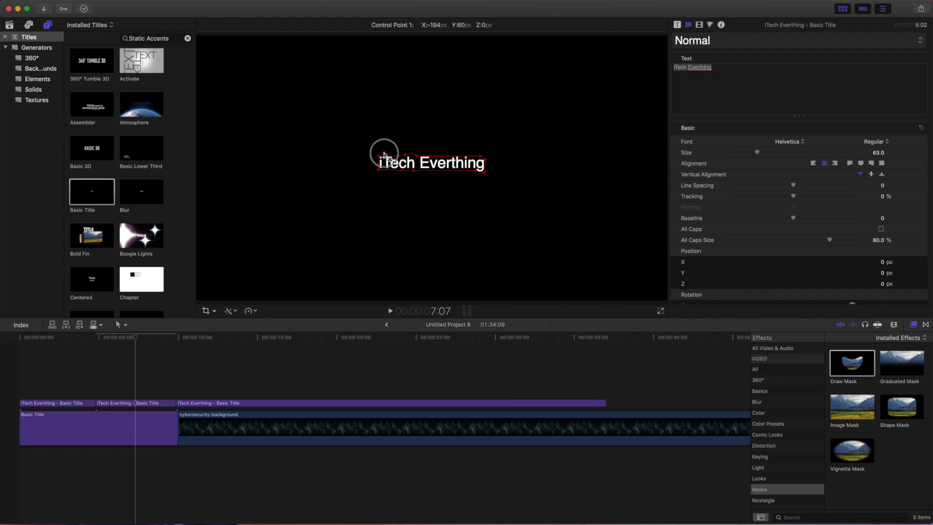
pyautogui.moveTo(384, 155); pyautogui.dragTo(385, 156)
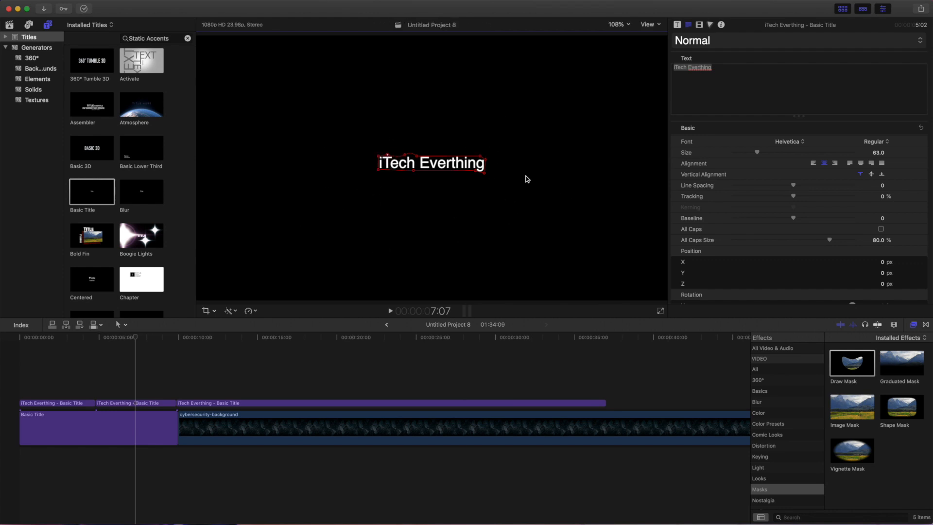
# Find the Bad TV effect, apply it to the middle segment of the iTech Everthing title, and play back the result.
pyautogui.click(104, 357)
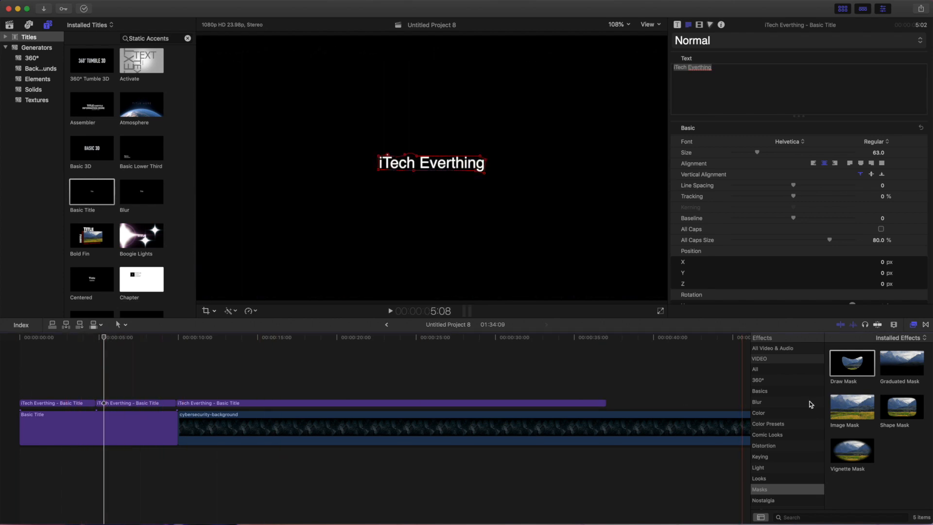
pyautogui.click(797, 369)
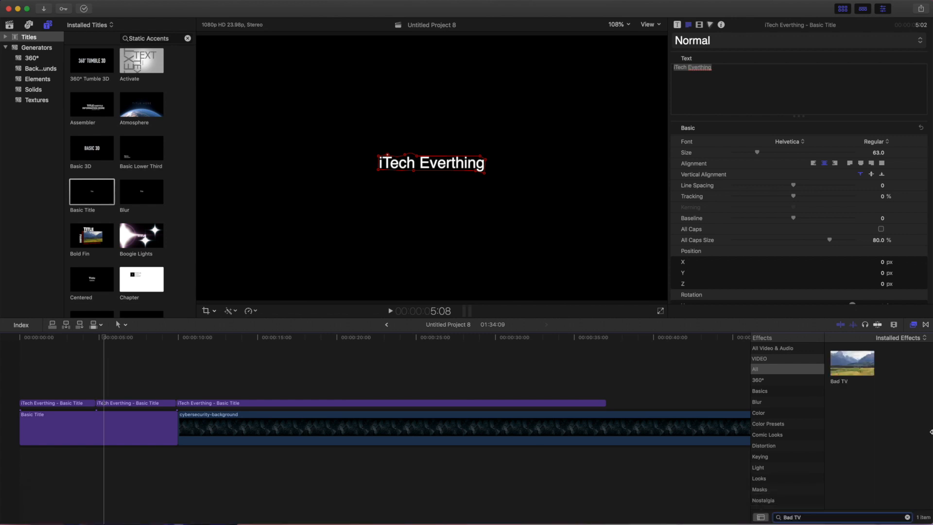
pyautogui.click(848, 370)
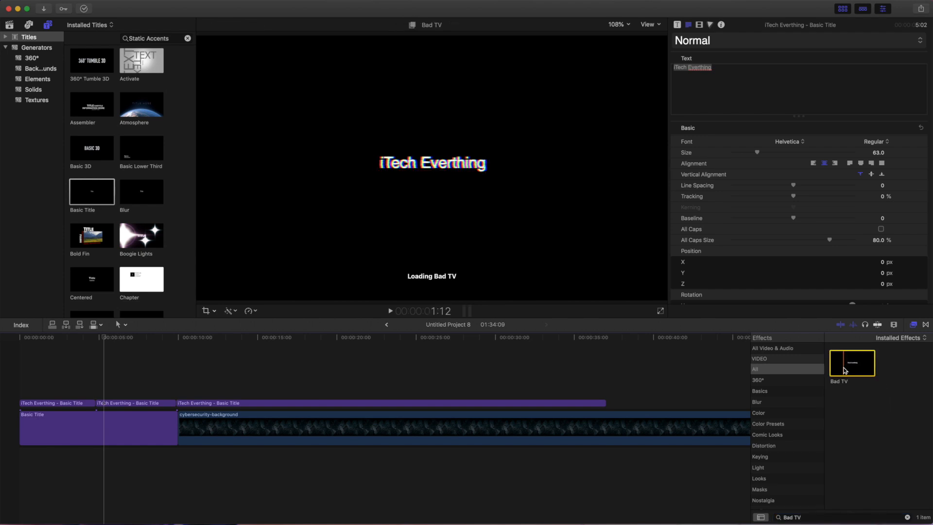
pyautogui.moveTo(858, 373); pyautogui.dragTo(143, 404)
pyautogui.press('space')
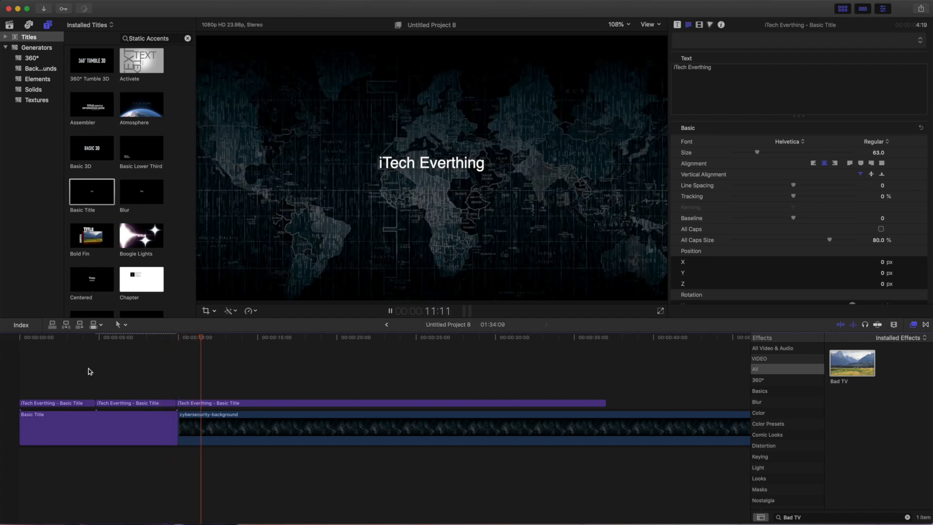
pyautogui.press('space')
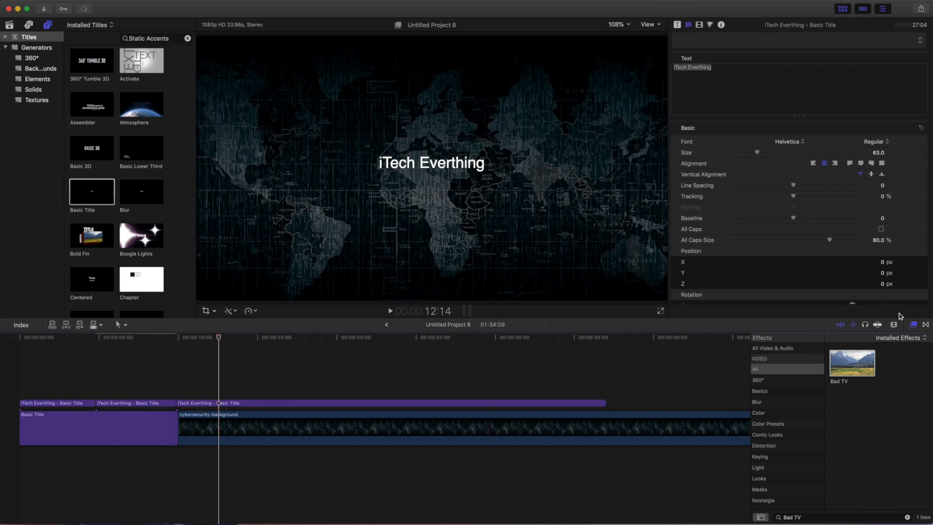
# Add the Slide Right transition from SuperZoom Pack between the Basic Title clip and the cybersecurity-background clip, then play it back.
pyautogui.click(925, 325)
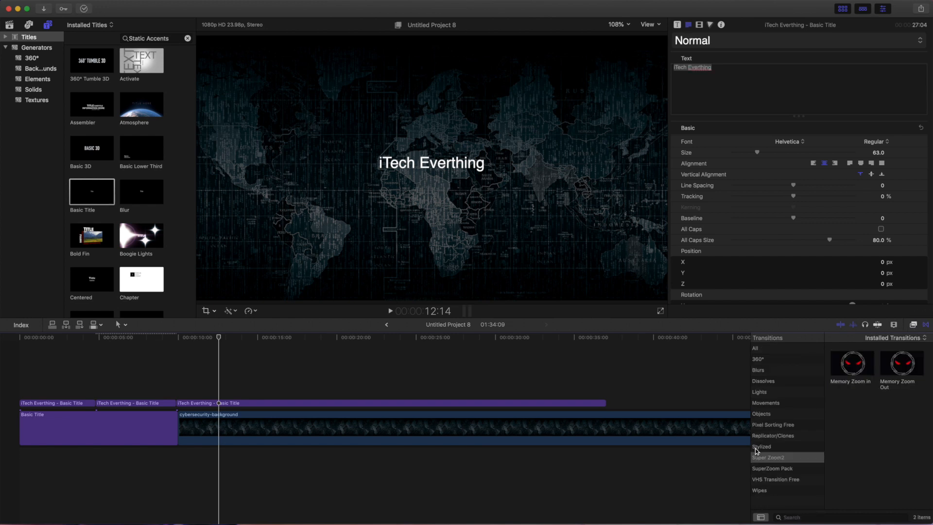
pyautogui.click(771, 469)
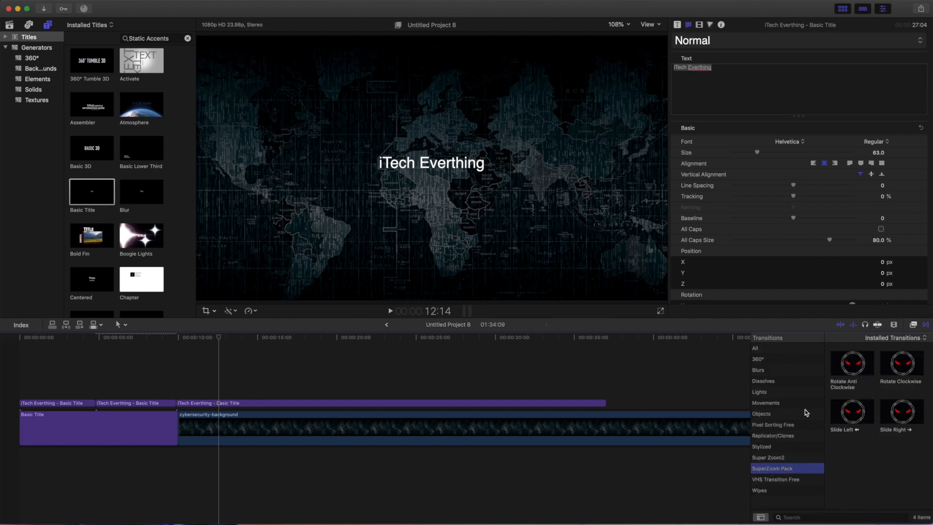
pyautogui.moveTo(907, 422); pyautogui.dragTo(175, 430)
pyautogui.click(147, 379)
pyautogui.press('space')
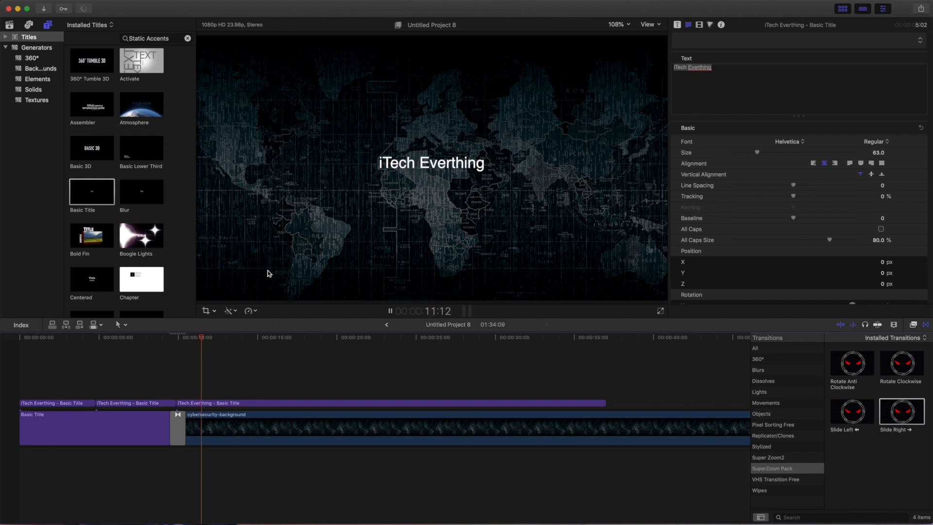
pyautogui.press('space')
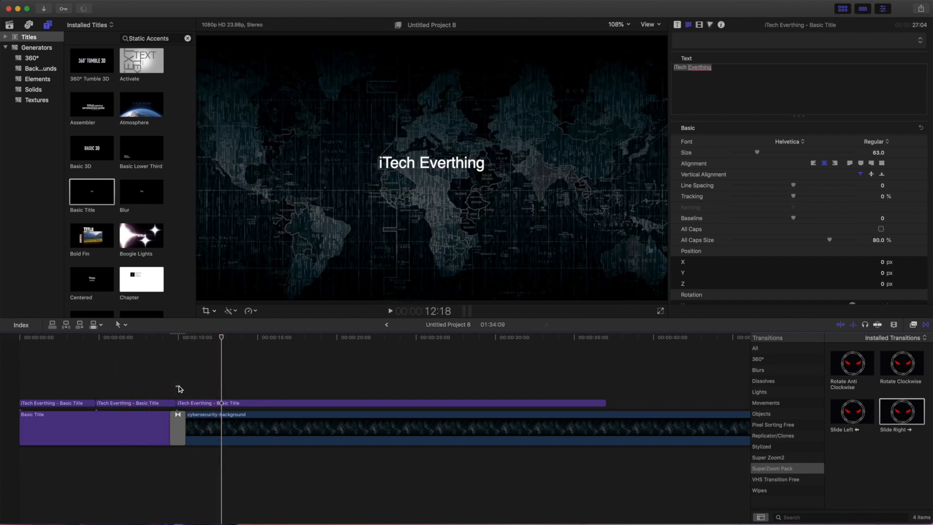
# Place the playhead at the start of the middle title segment and audition the Static Accents 02 sound effect.
pyautogui.click(115, 375)
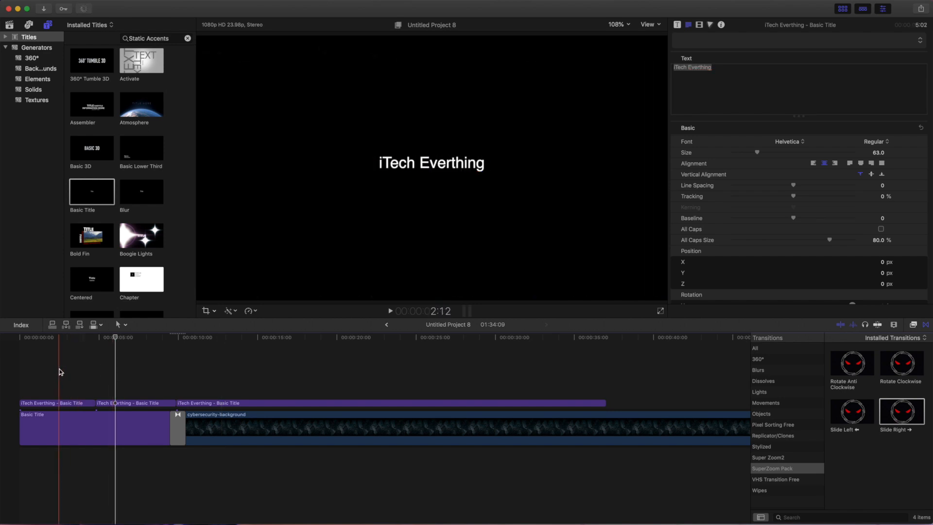
pyautogui.click(91, 372)
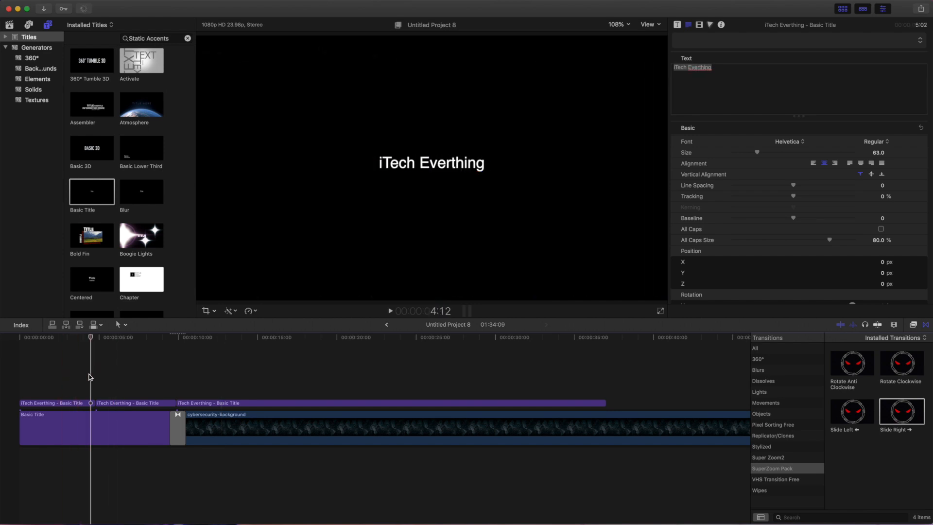
pyautogui.click(97, 346)
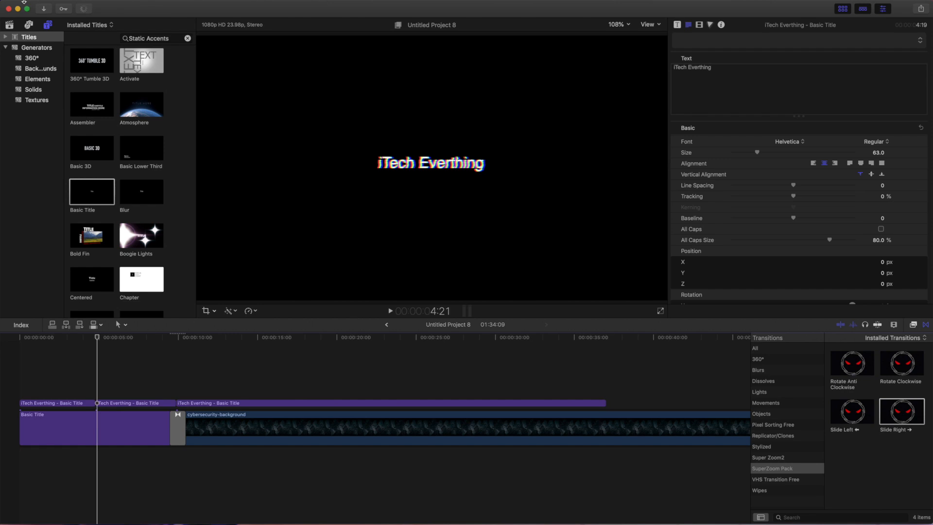
pyautogui.click(29, 25)
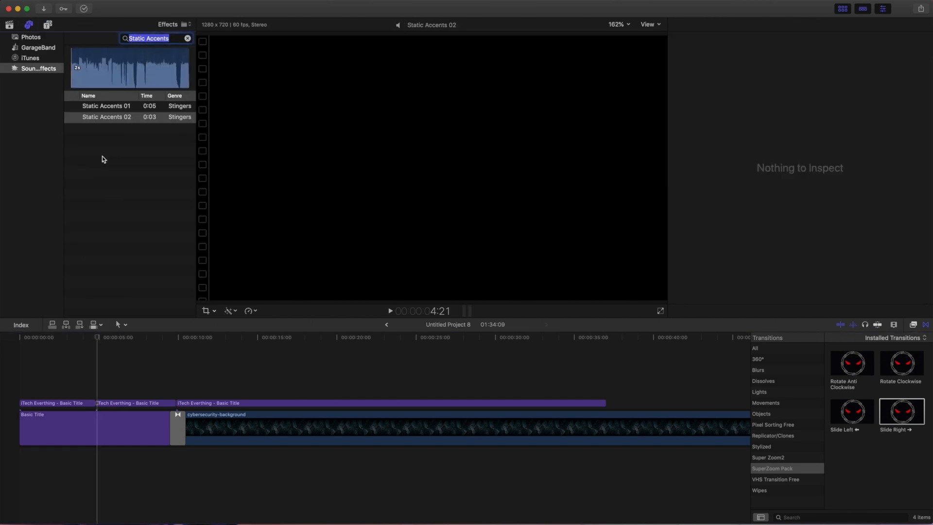
pyautogui.click(511, 459)
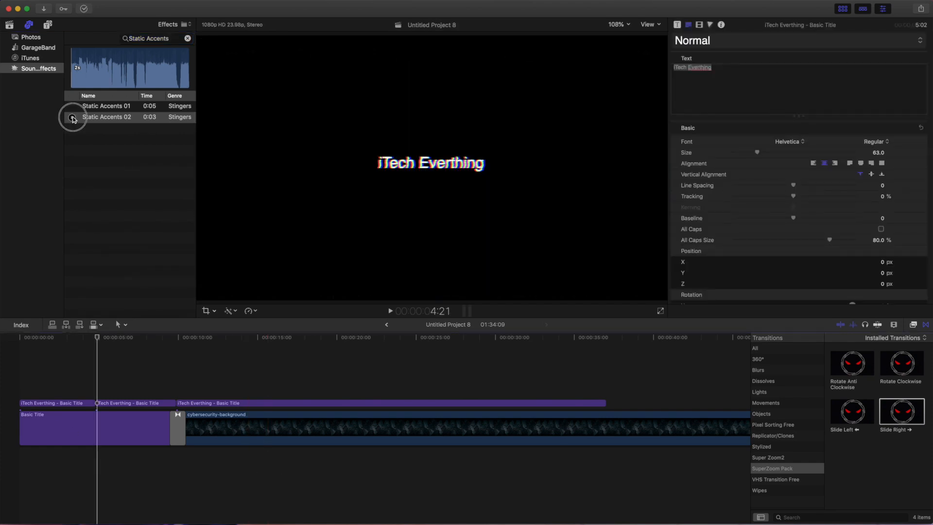
pyautogui.click(73, 117)
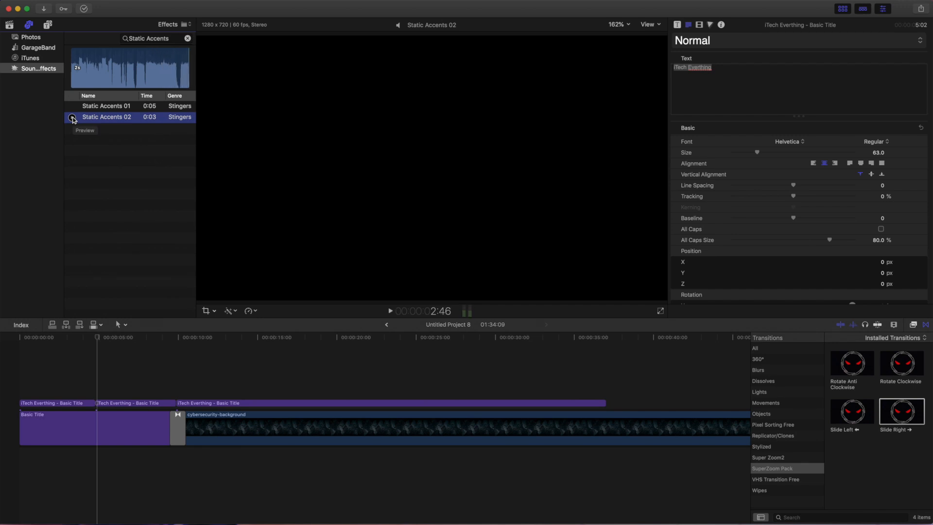
pyautogui.press('XF86AudioRaiseVolume')
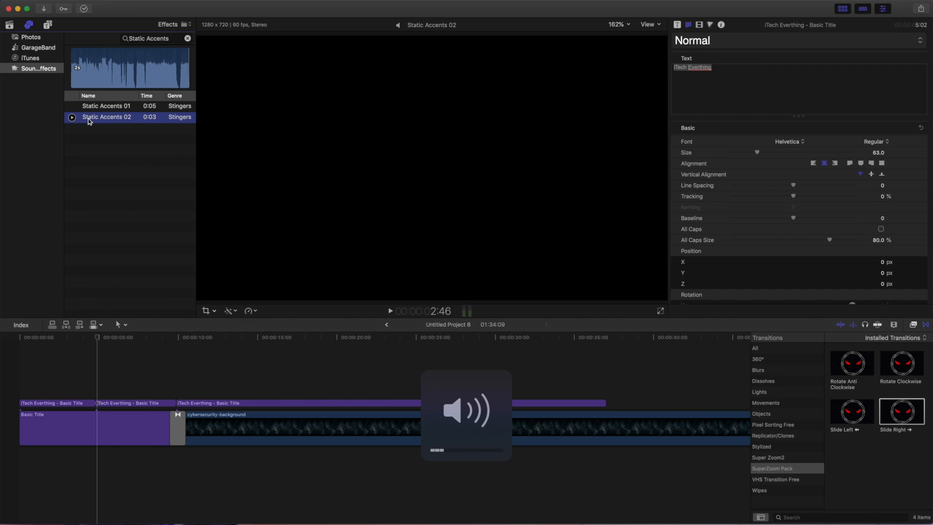
pyautogui.press('XF86AudioLowerVolume')
pyautogui.press('XF86AudioRaiseVolume')
pyautogui.press('XF86AudioRaiseVolume')
# Add the Static Accents 02 sound effect beneath the start of the middle title segment and play that section.
pyautogui.click(98, 127)
pyautogui.moveTo(90, 436); pyautogui.dragTo(97, 457)
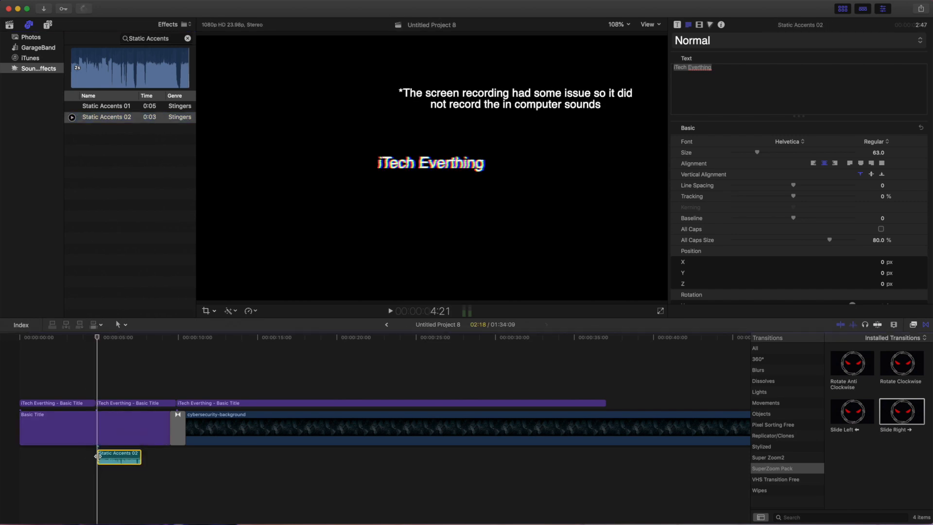
pyautogui.click(94, 374)
pyautogui.press('space')
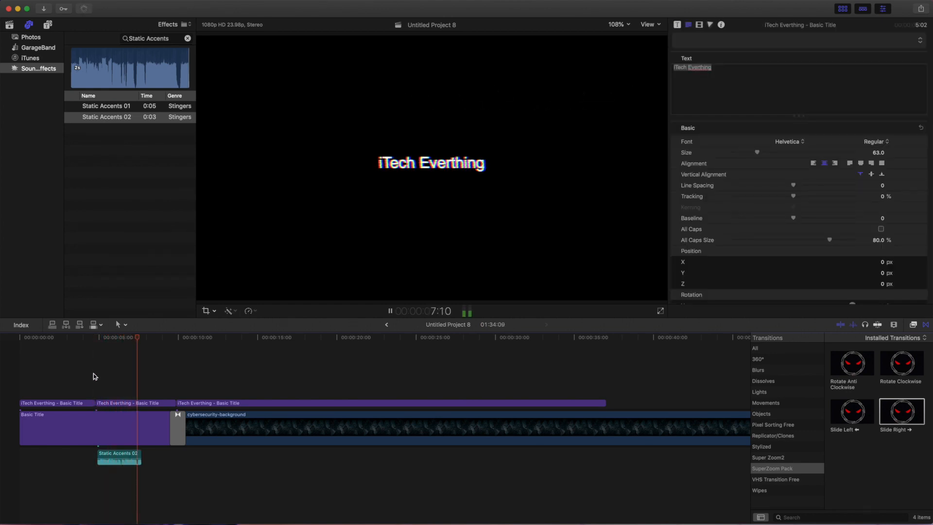
pyautogui.press('space')
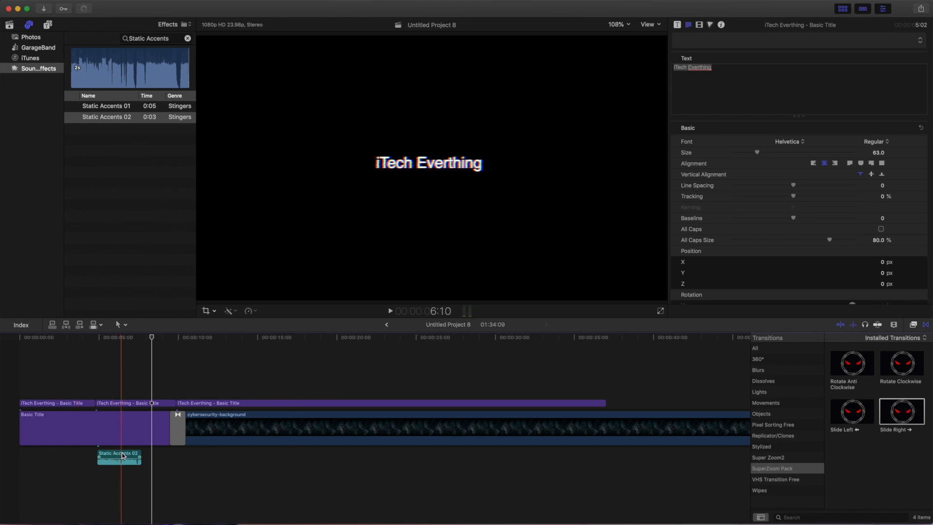
# Cut the Static Accents 02 clip with the Blade tool at about 6:10 and delete its first part.
pyautogui.press('b')
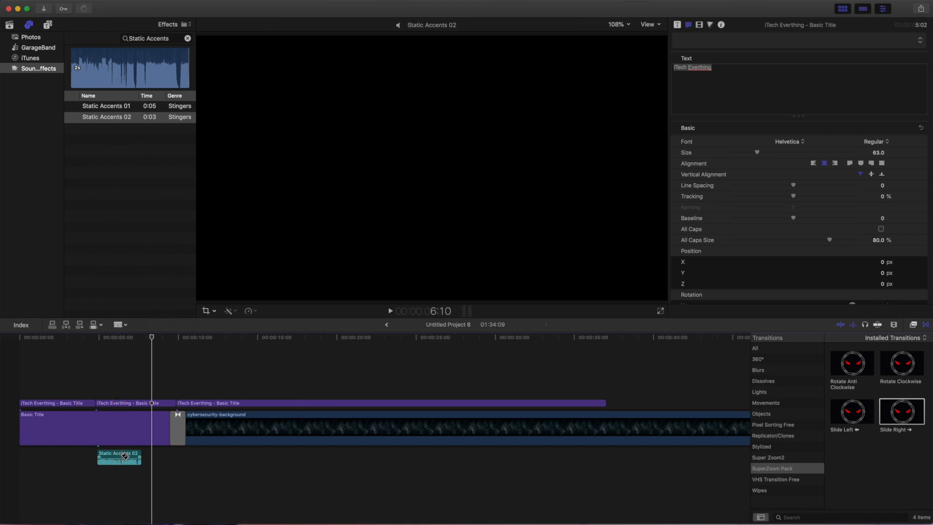
pyautogui.click(121, 457)
pyautogui.press('a')
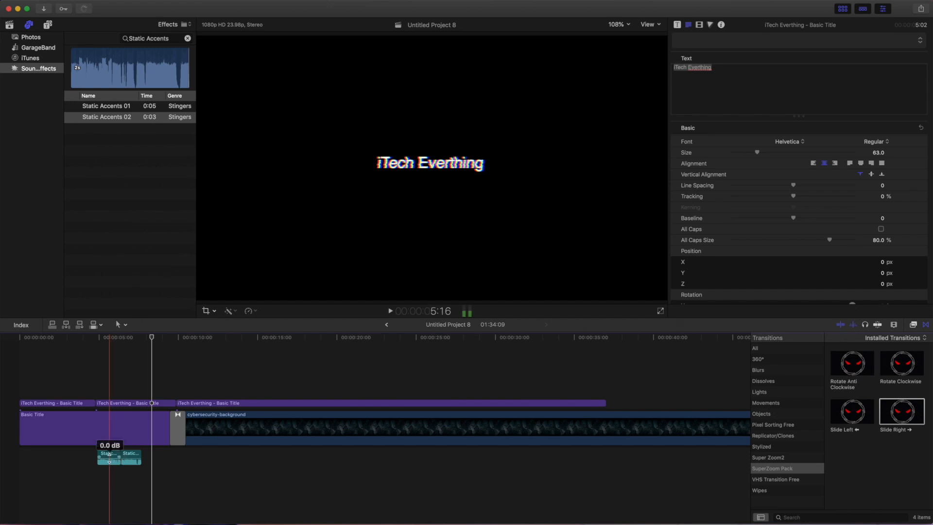
pyautogui.click(109, 457)
pyautogui.press('Delete')
# Move the remaining Static Accents 02 piece so it starts with the middle title segment.
pyautogui.moveTo(129, 456); pyautogui.dragTo(109, 457)
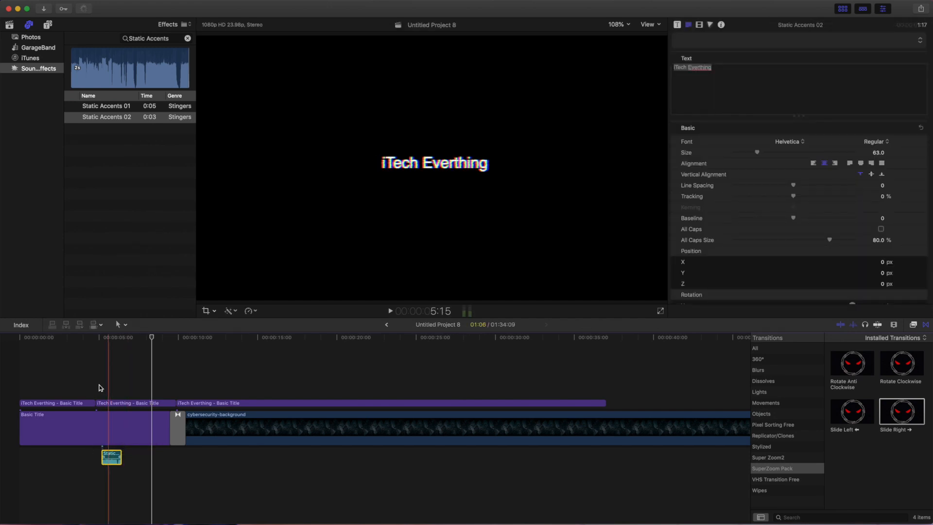
pyautogui.click(96, 375)
pyautogui.moveTo(112, 457); pyautogui.dragTo(106, 456)
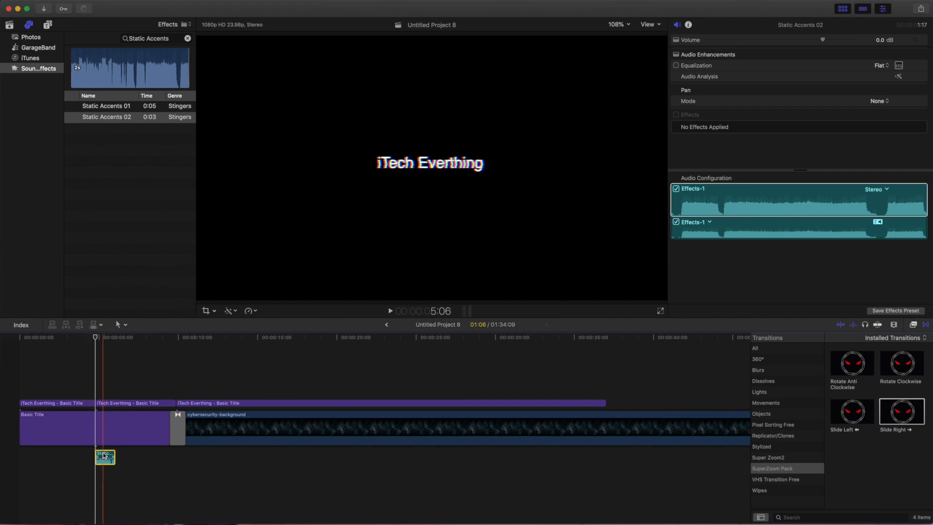
# Place three copies of the shortened sound clip end to end after it to cover the middle title segment, and play back.
pyautogui.moveTo(108, 456); pyautogui.dragTo(148, 456)
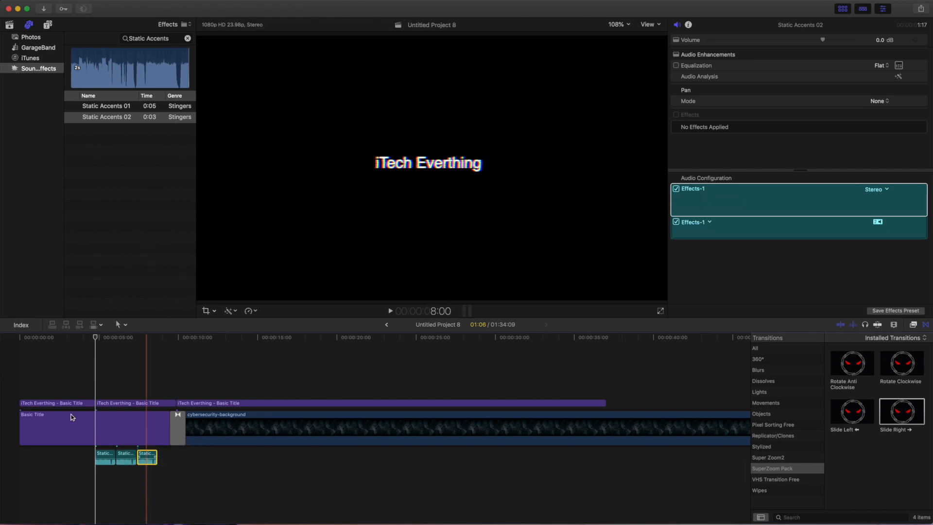
pyautogui.click(92, 385)
pyautogui.press('space')
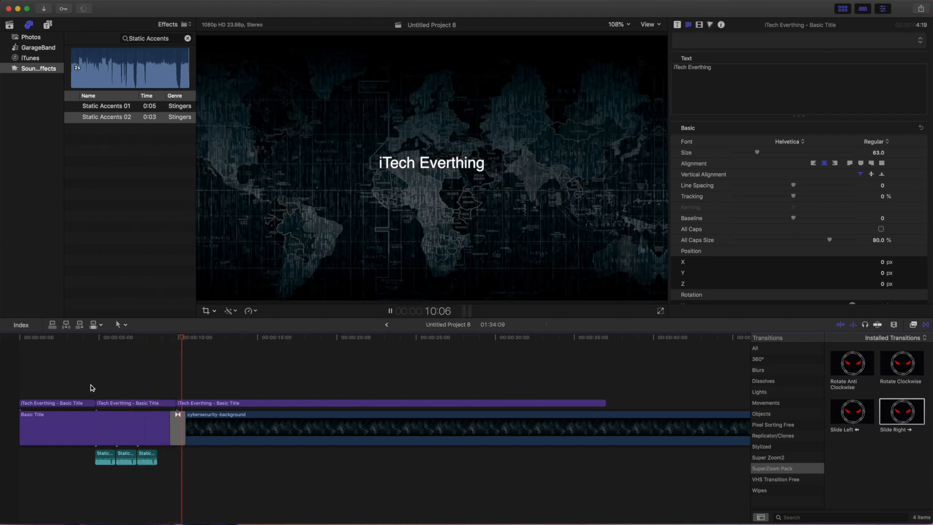
pyautogui.press('space')
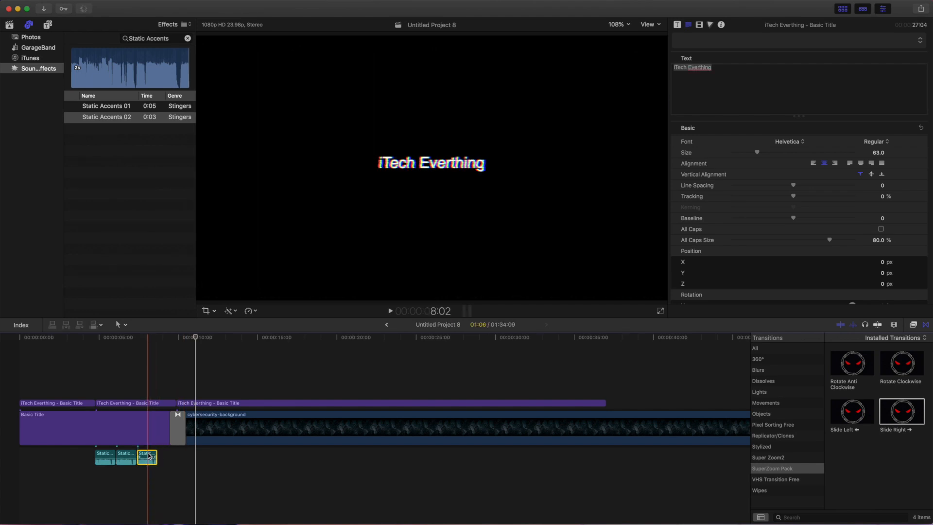
pyautogui.moveTo(148, 456); pyautogui.dragTo(177, 457)
pyautogui.click(95, 375)
pyautogui.press('space')
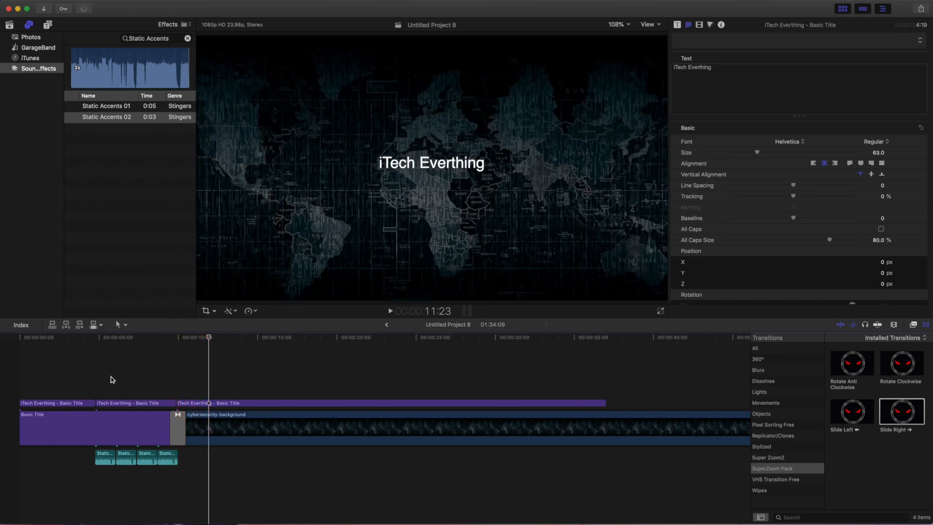
# Cut the cybersecurity background and the last title segment at about 26:18 and delete everything after the cut.
pyautogui.click(5, 358)
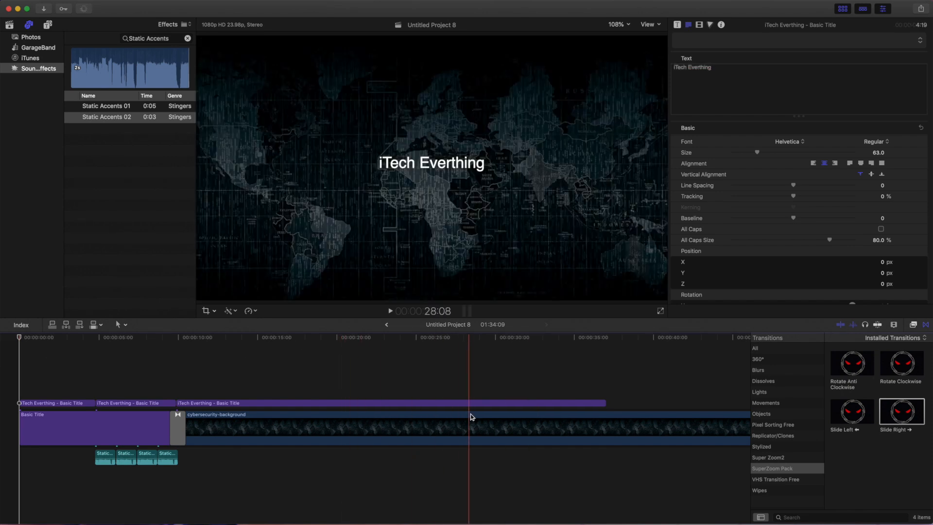
pyautogui.press('b')
pyautogui.click(444, 430)
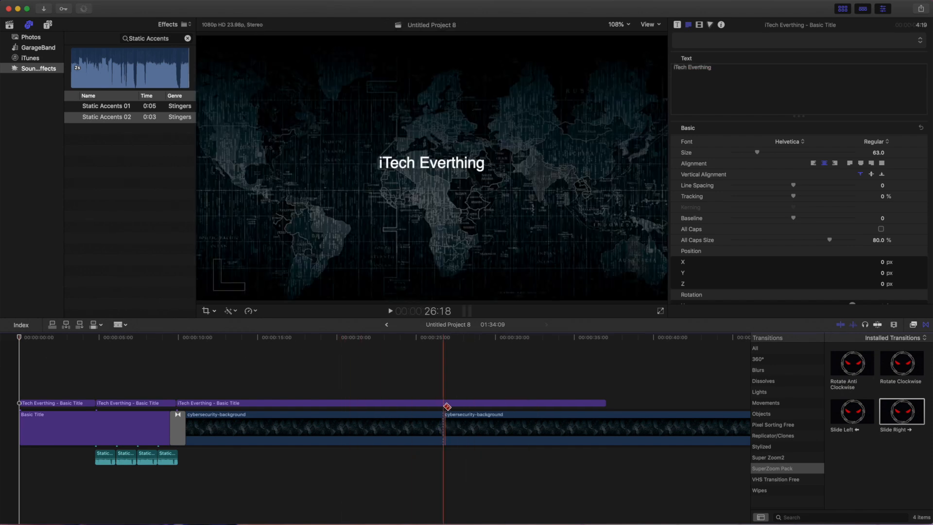
pyautogui.click(445, 404)
pyautogui.press('a')
pyautogui.moveTo(457, 389); pyautogui.dragTo(576, 484)
pyautogui.press('Delete')
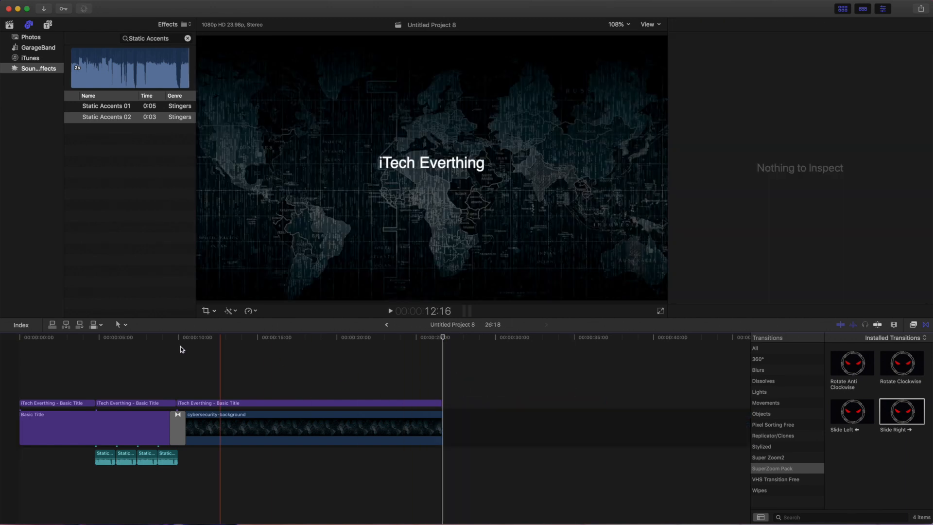
# Shorten the last title segment to end at about 16:03 and play the project full screen from the start.
pyautogui.click(275, 401)
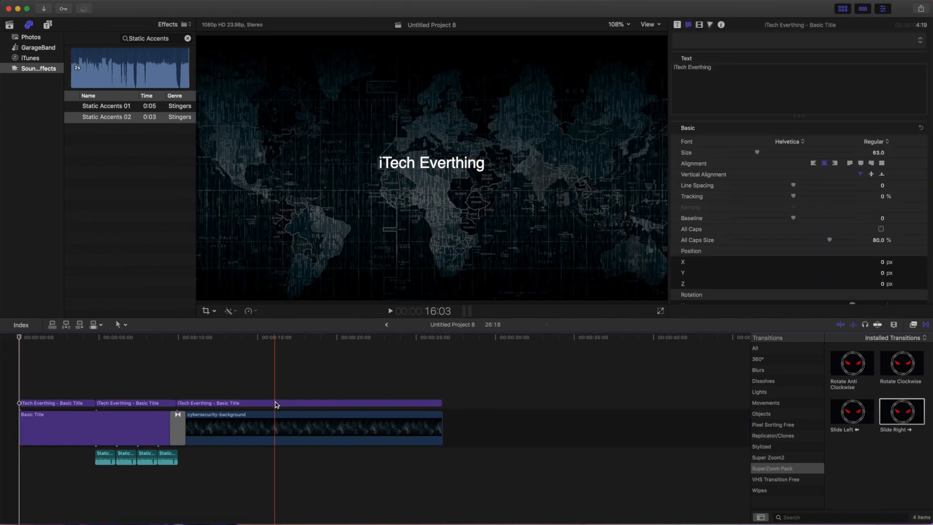
pyautogui.press('b')
pyautogui.click(276, 401)
pyautogui.press('a')
pyautogui.click(311, 404)
pyautogui.press('Delete')
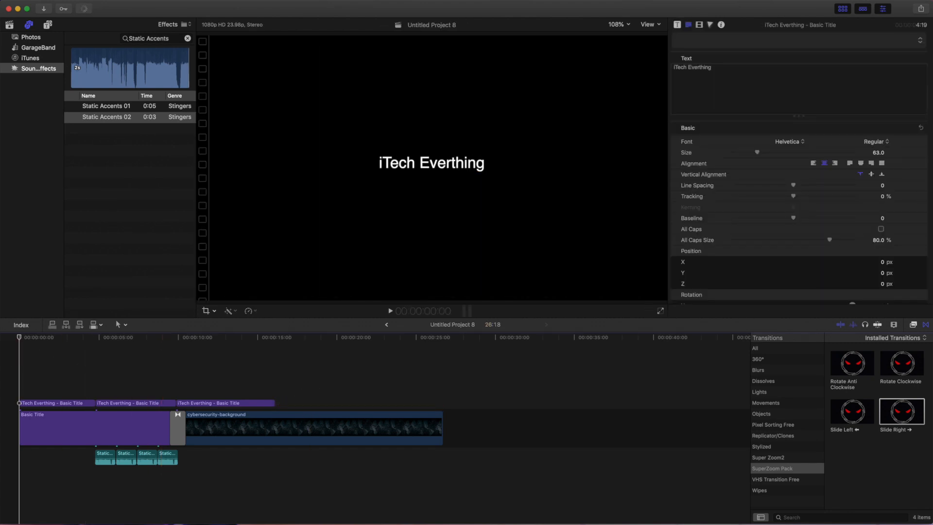
pyautogui.press('shift+super+f')
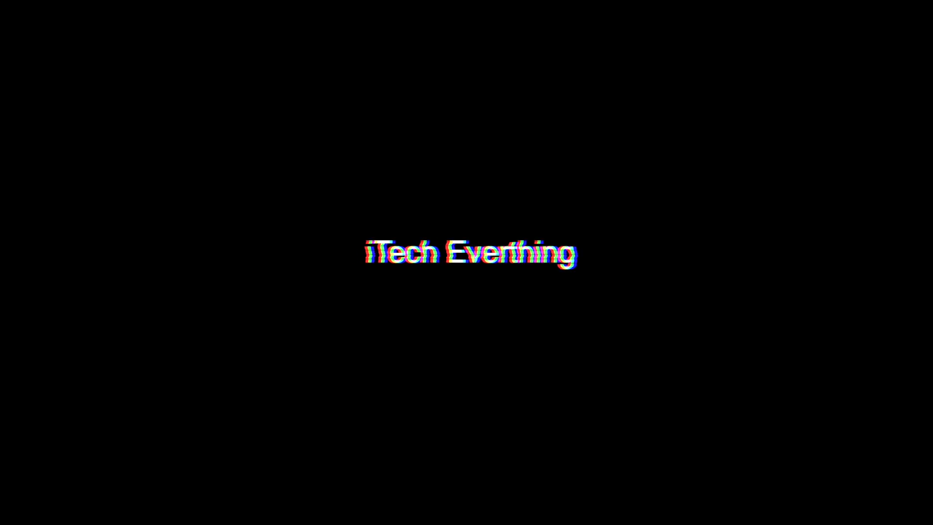